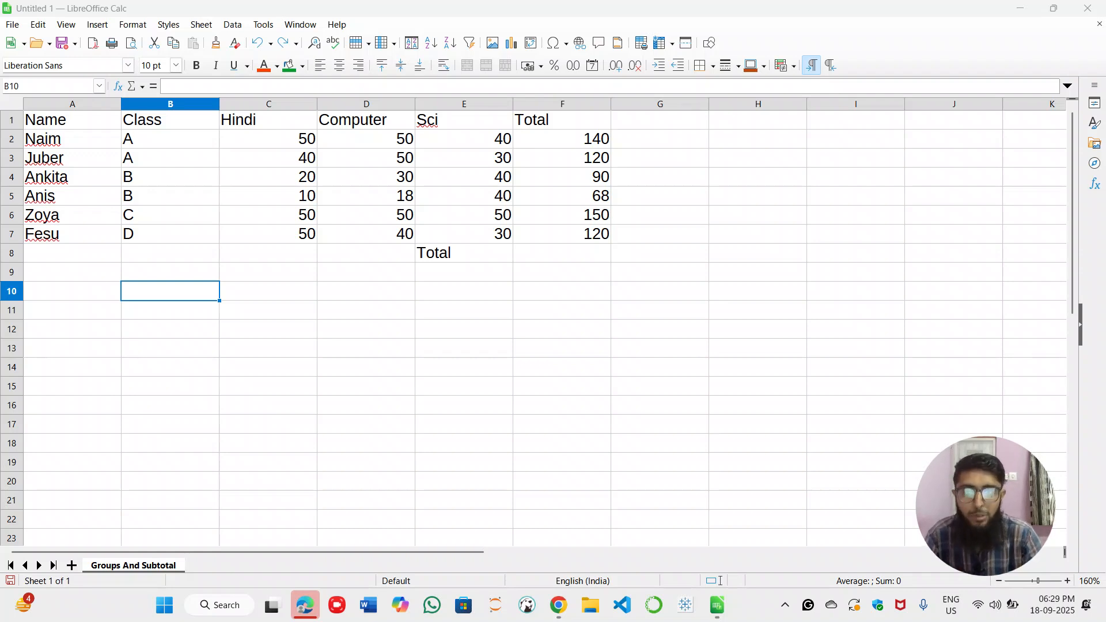
left_click(554, 43)
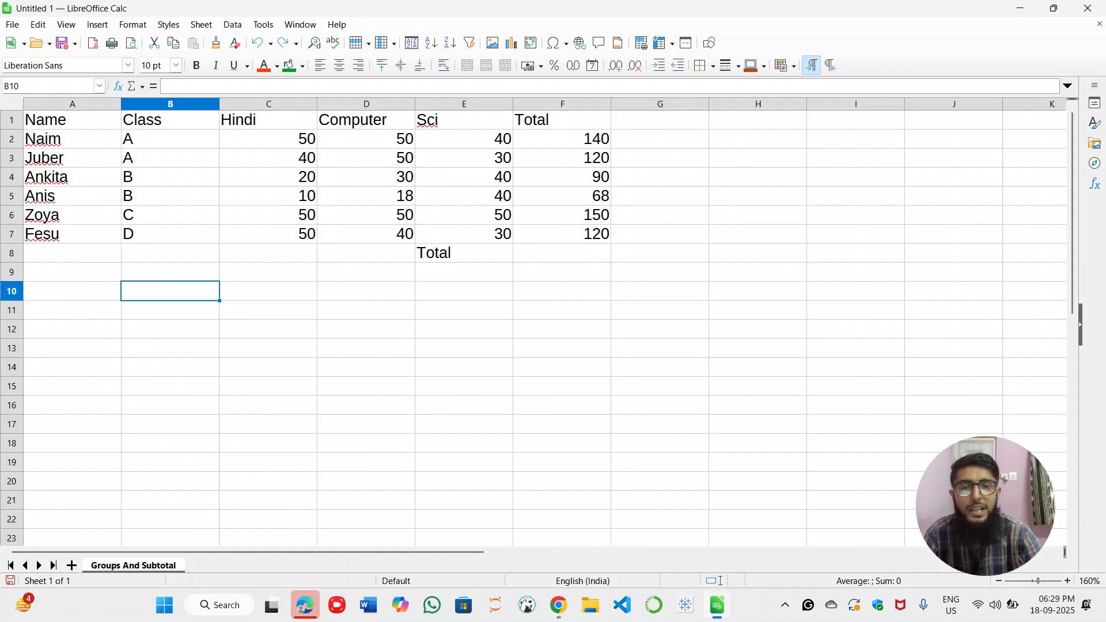
key("Escape")
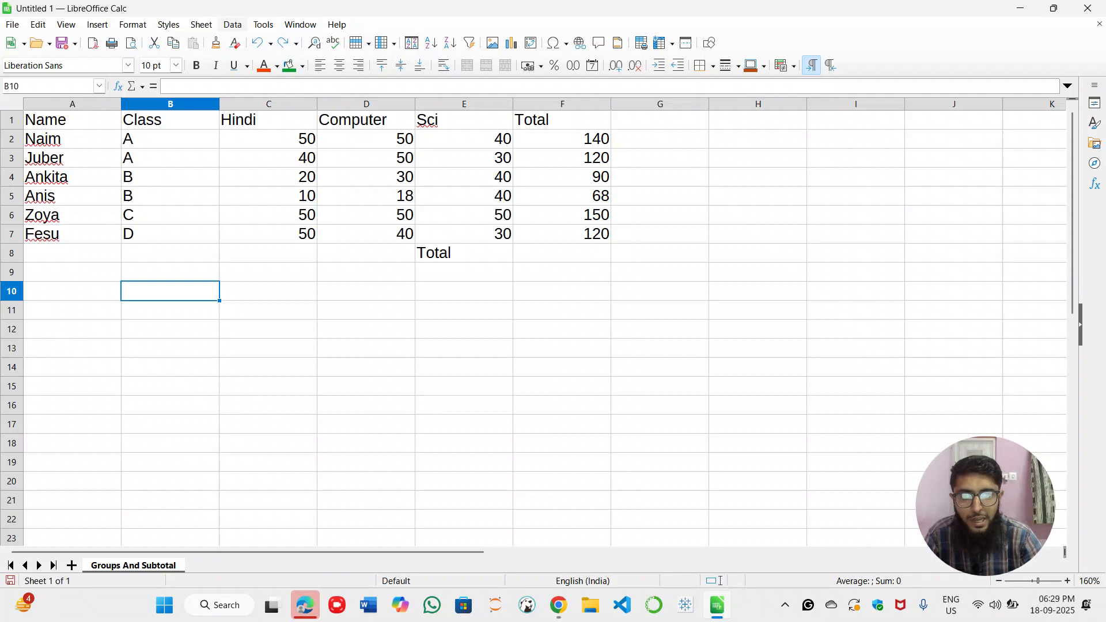
left_click(232, 25)
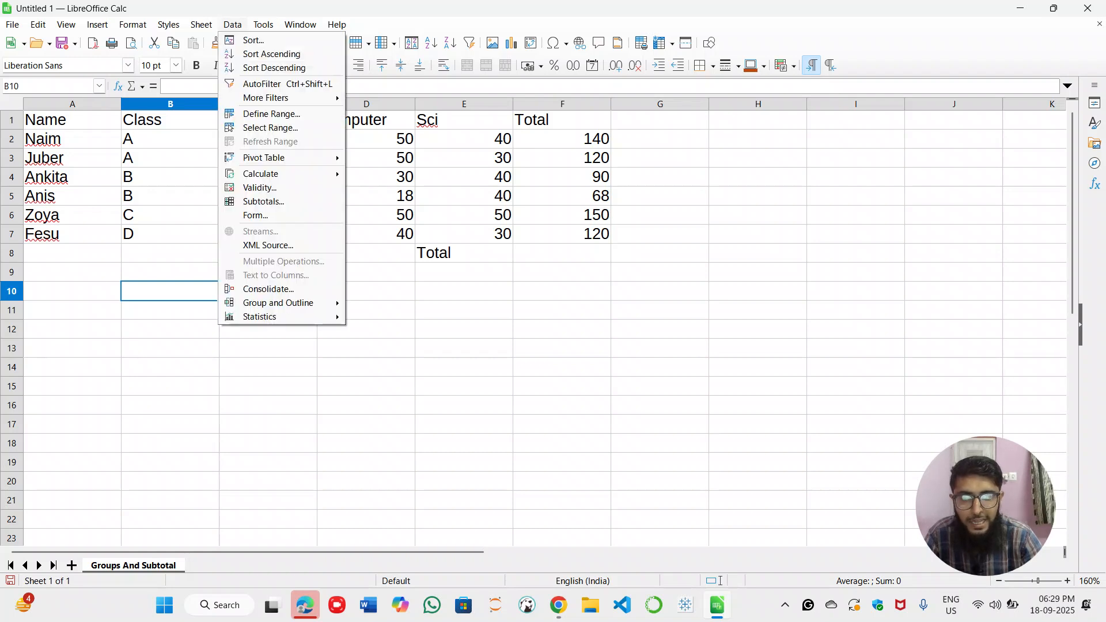
mouse_move(201, 25)
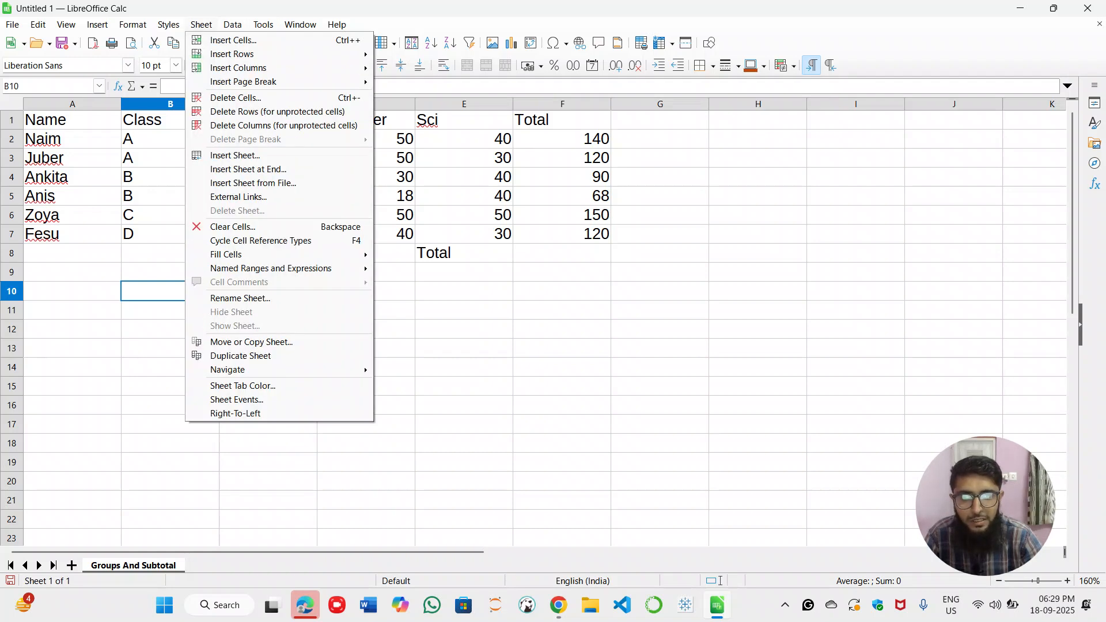
key("Escape")
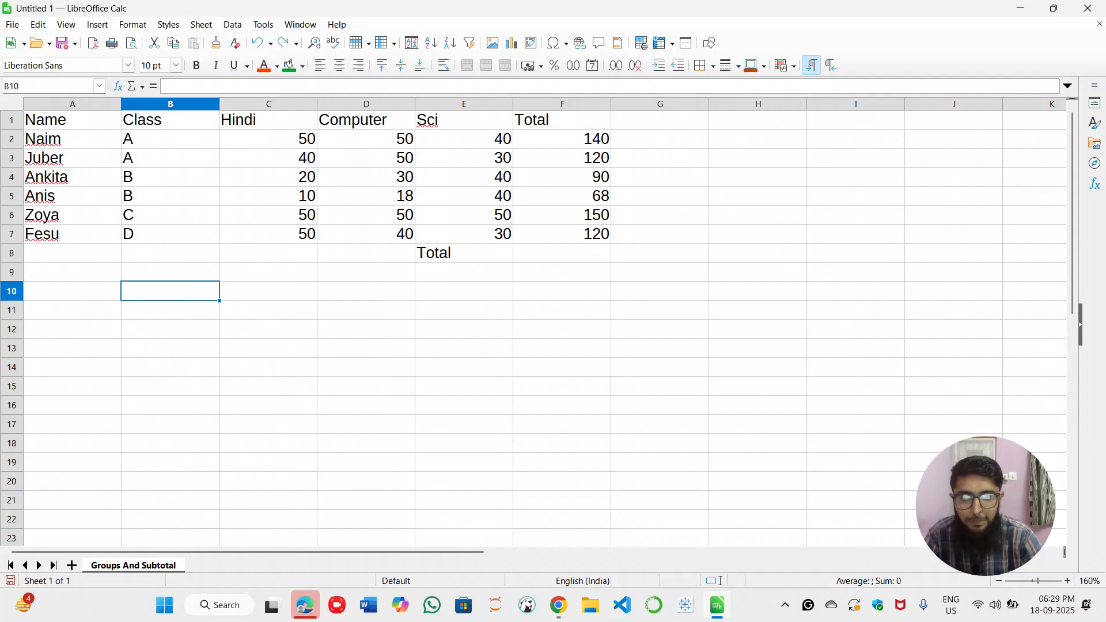
- Select cells A2:A3 and group them by rows
left_click(72, 139)
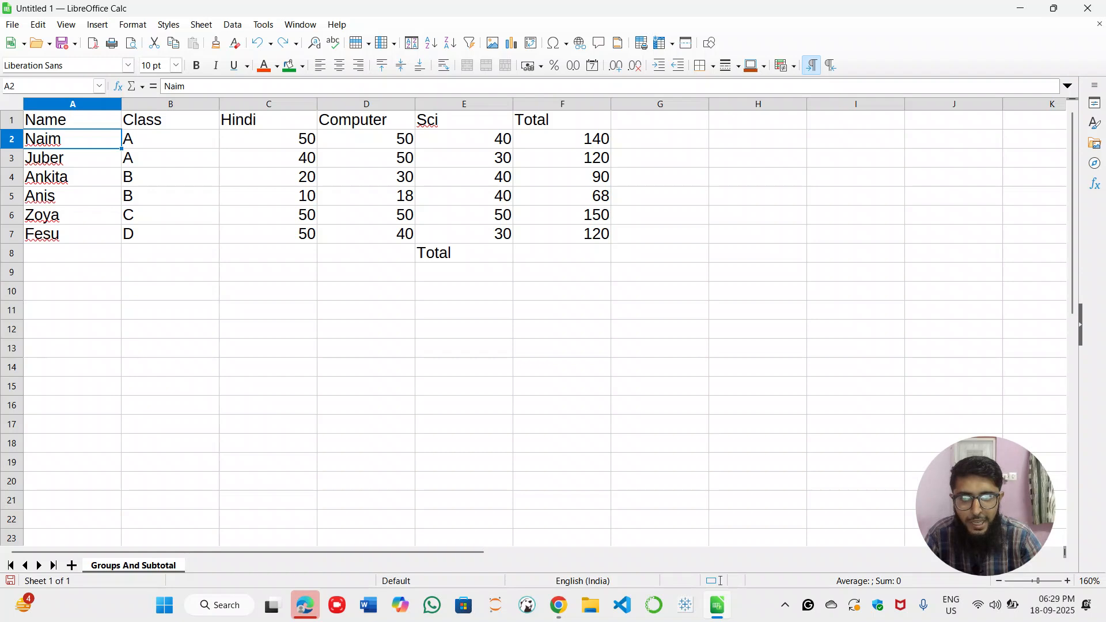
key("shift+Down")
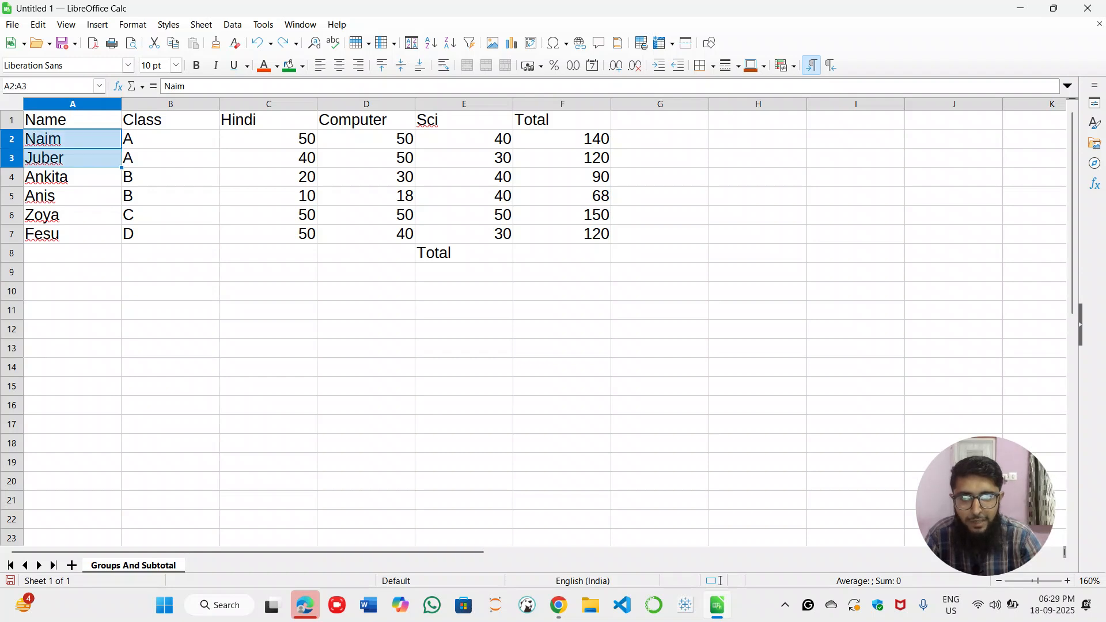
key("shift+Right")
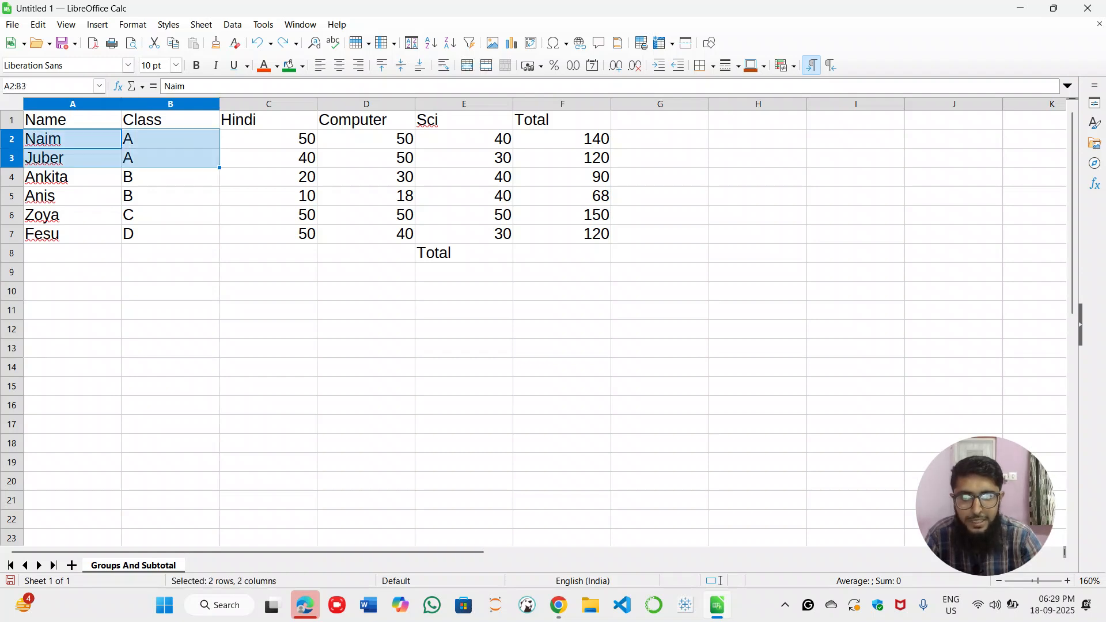
key("shift+Left")
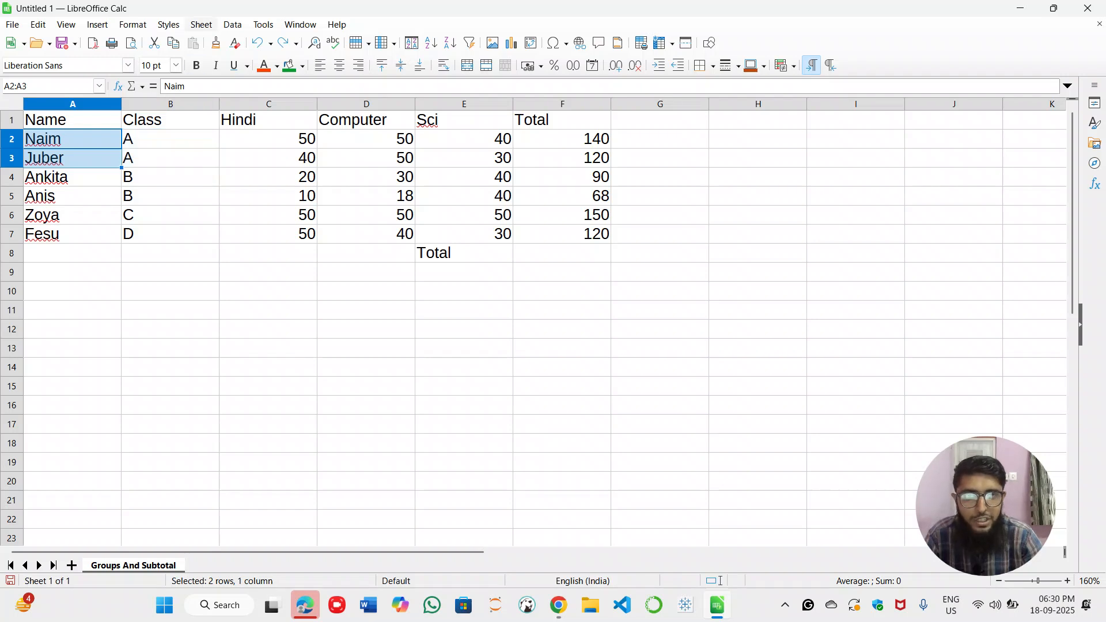
left_click(232, 24)
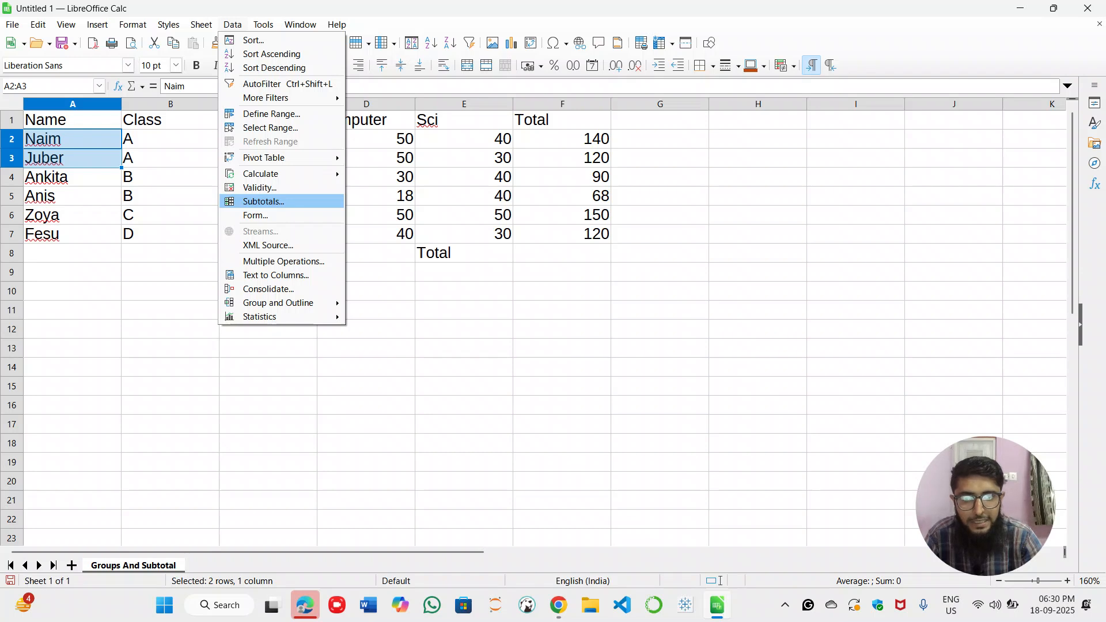
mouse_move(278, 302)
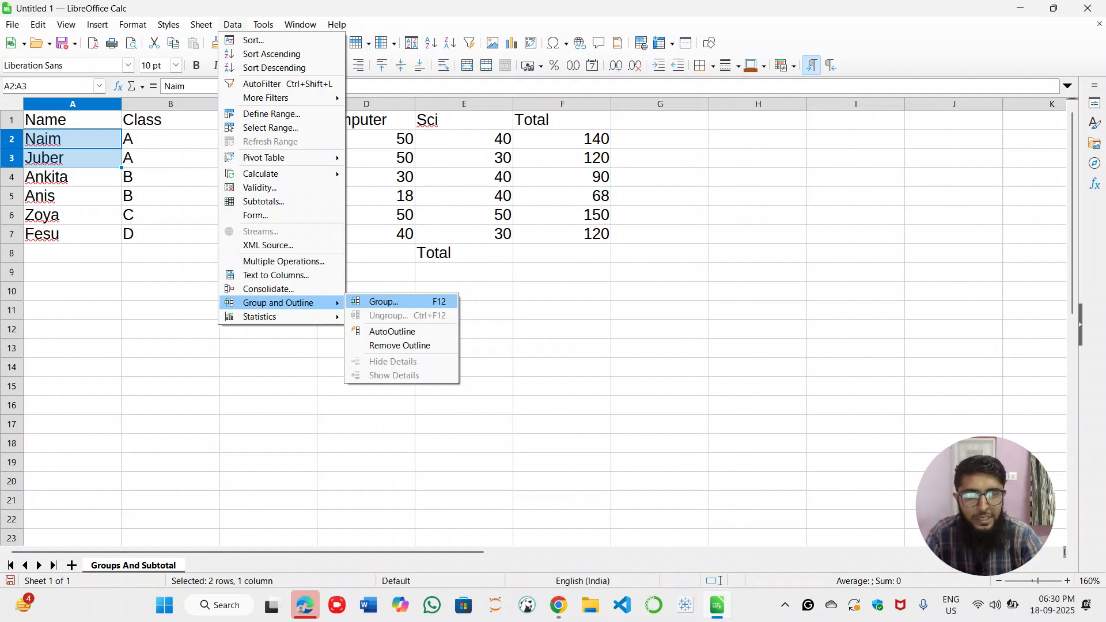
key("Return")
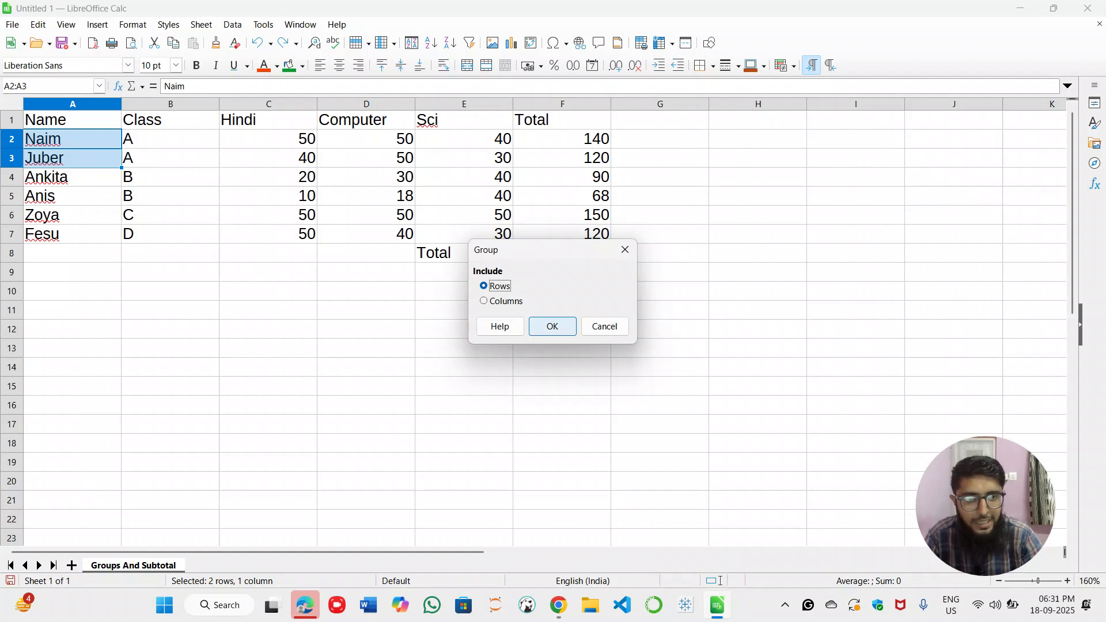
left_click(552, 326)
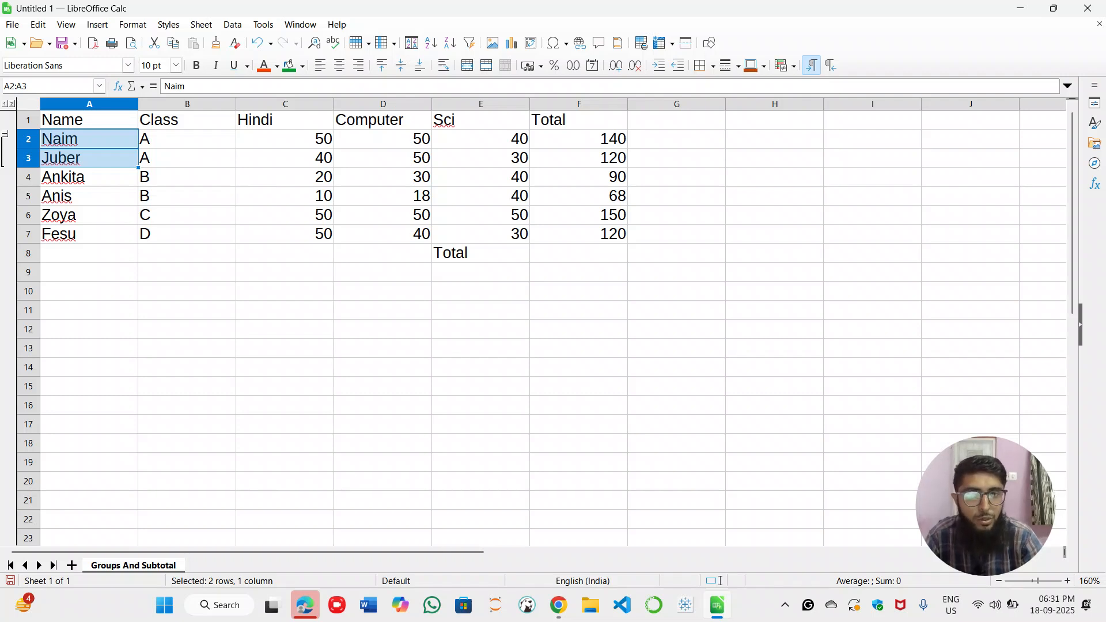
- Collapse the group of rows 2 and 3, expand it, and collapse it again
left_click(5, 134)
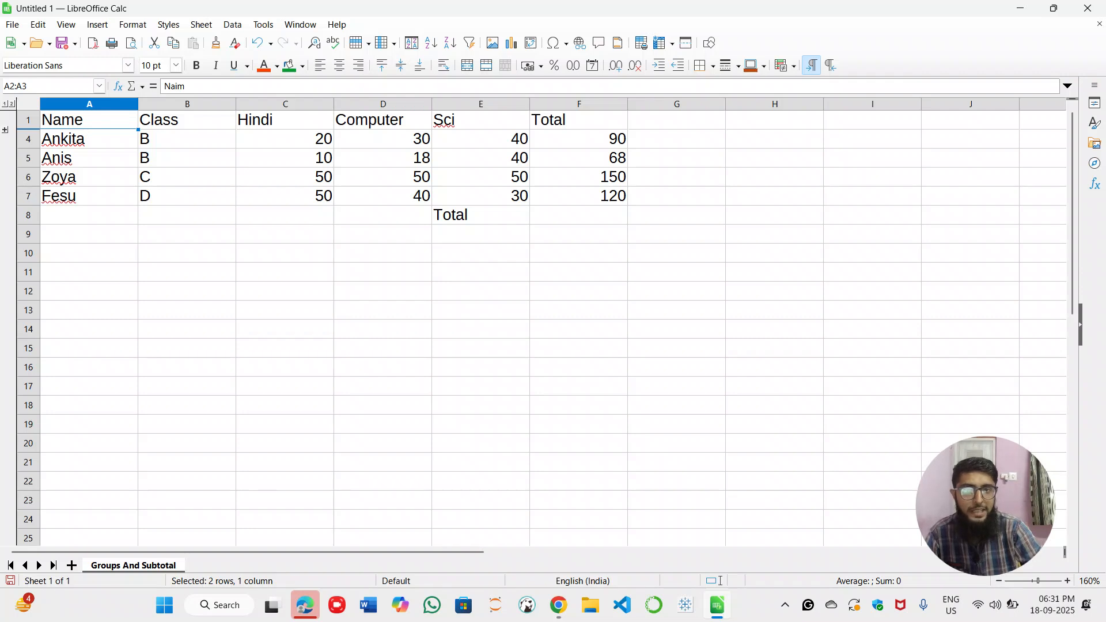
left_click(4, 129)
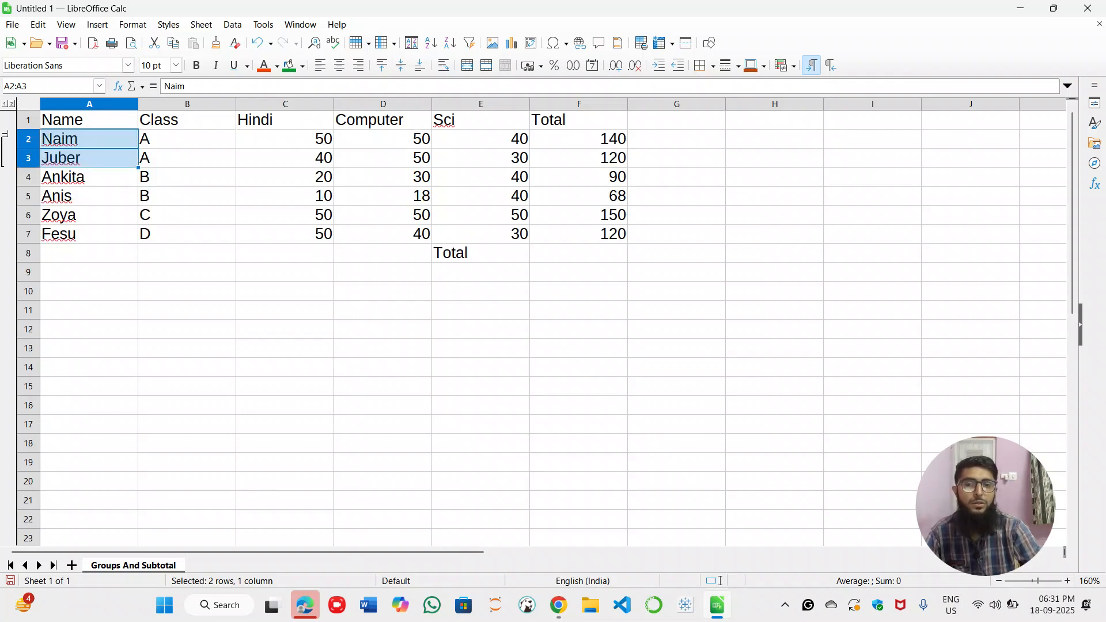
left_click(284, 328)
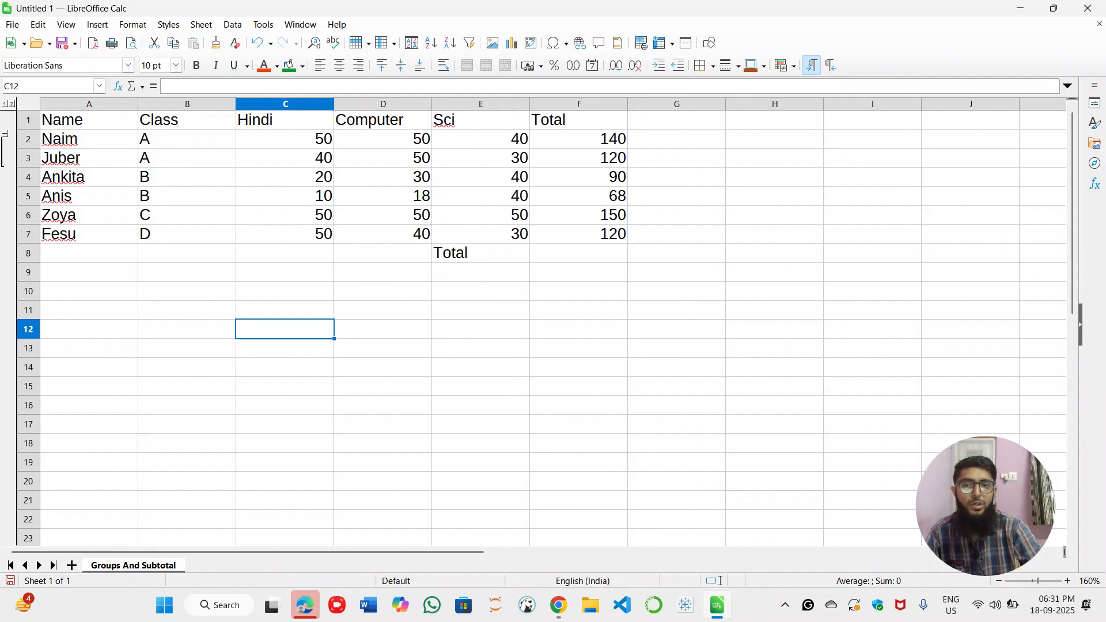
left_click(4, 133)
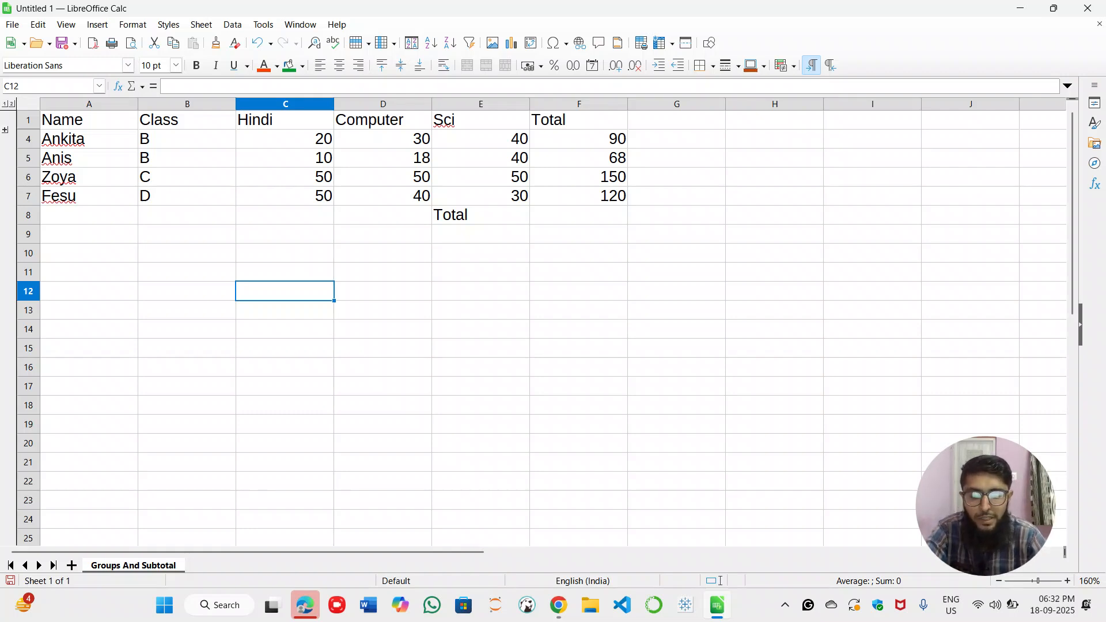
- Undo the collapsing and the grouping of rows 2 and 3, and clear the selection
key("ctrl+z")
key("ctrl+y")
key("ctrl+z")
key("ctrl+z")
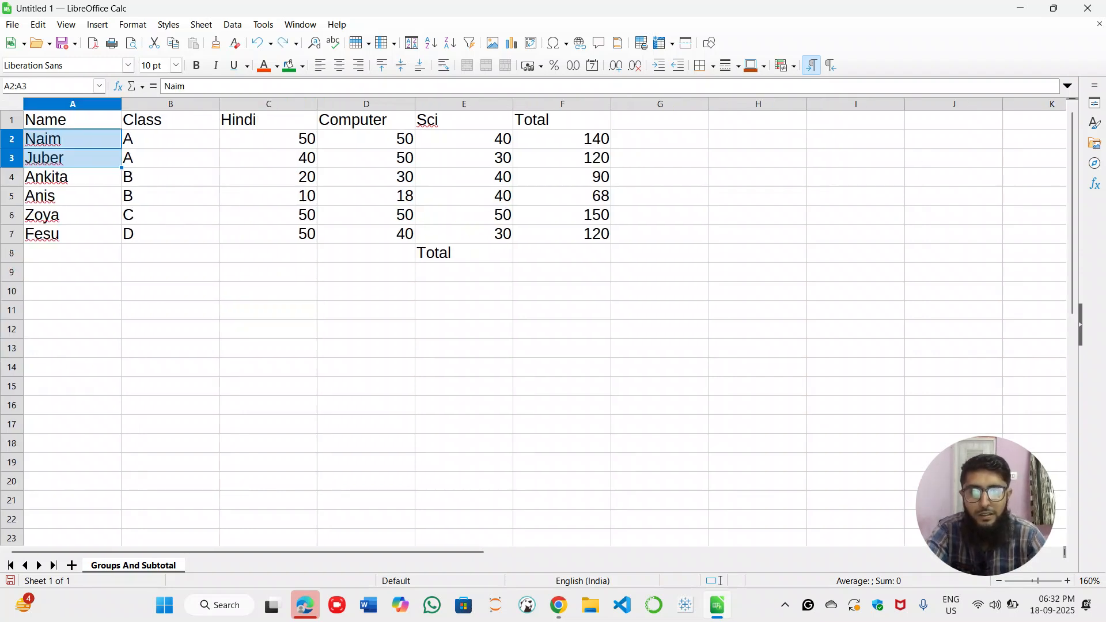
left_click(170, 292)
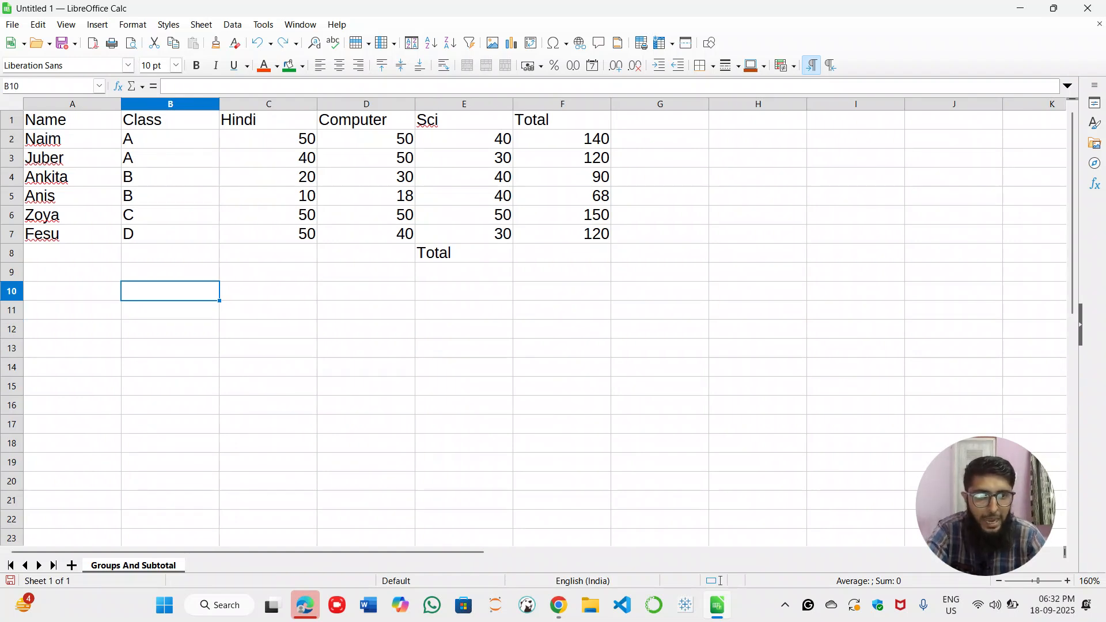
left_click(562, 253)
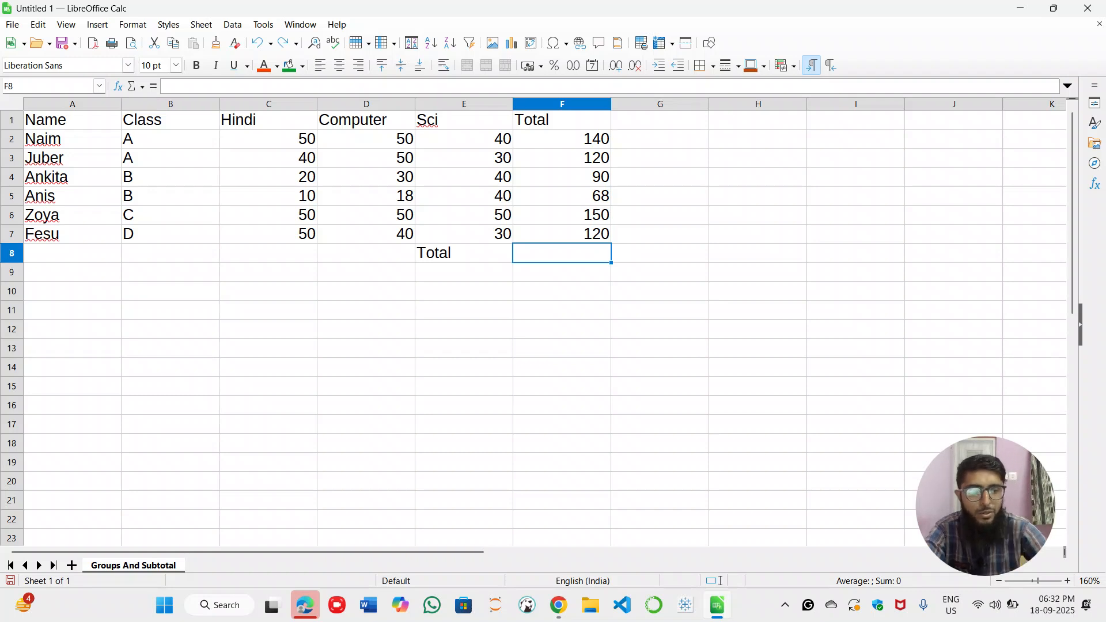
type("=")
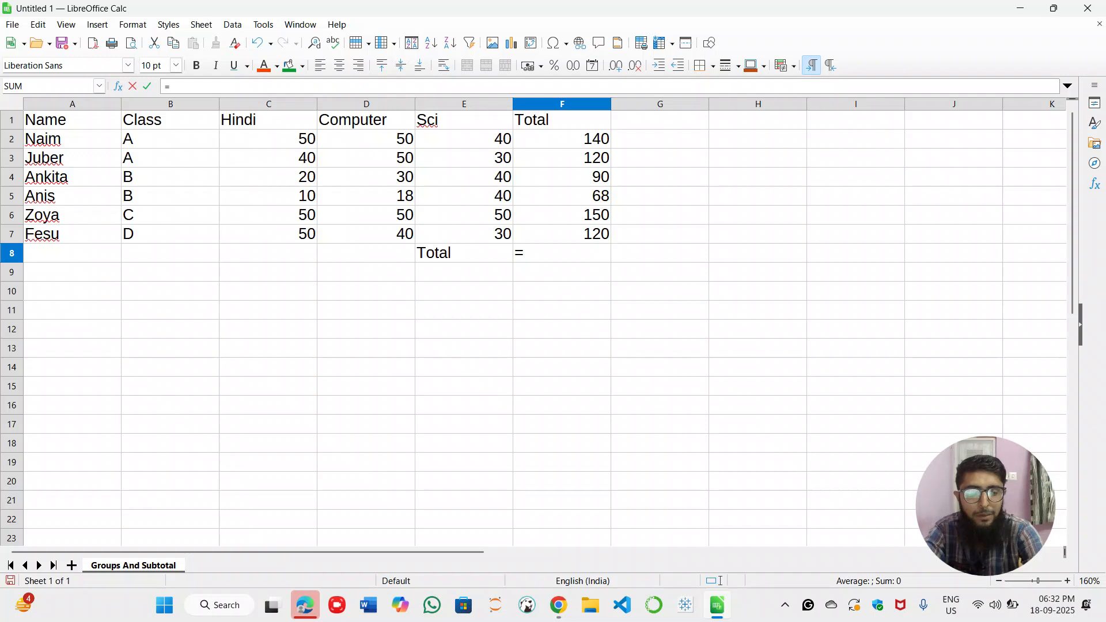
type("su")
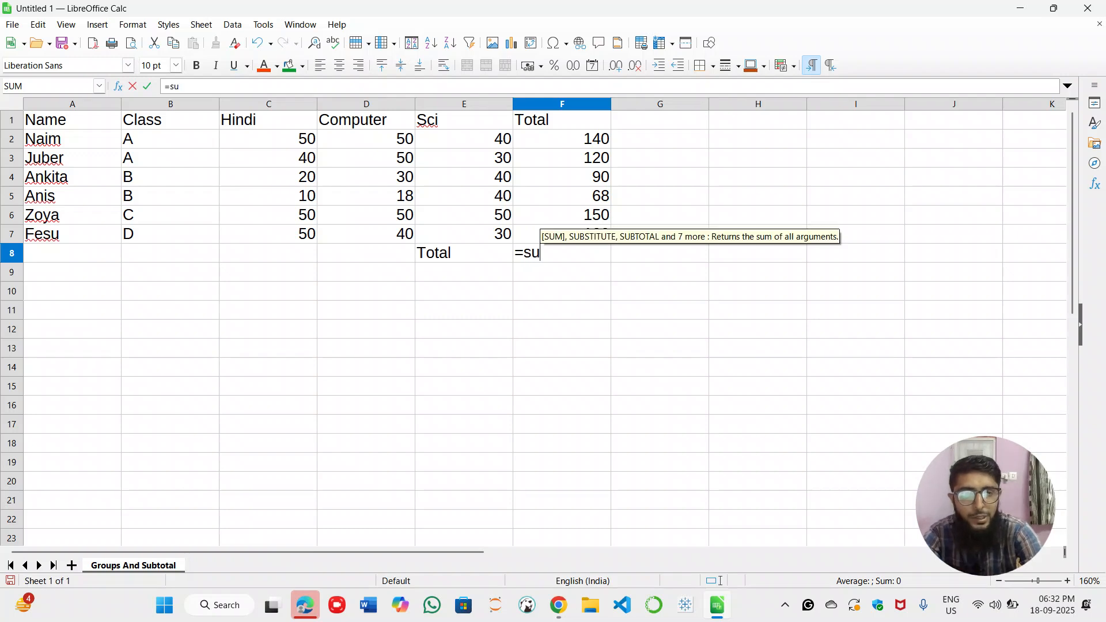
type("m")
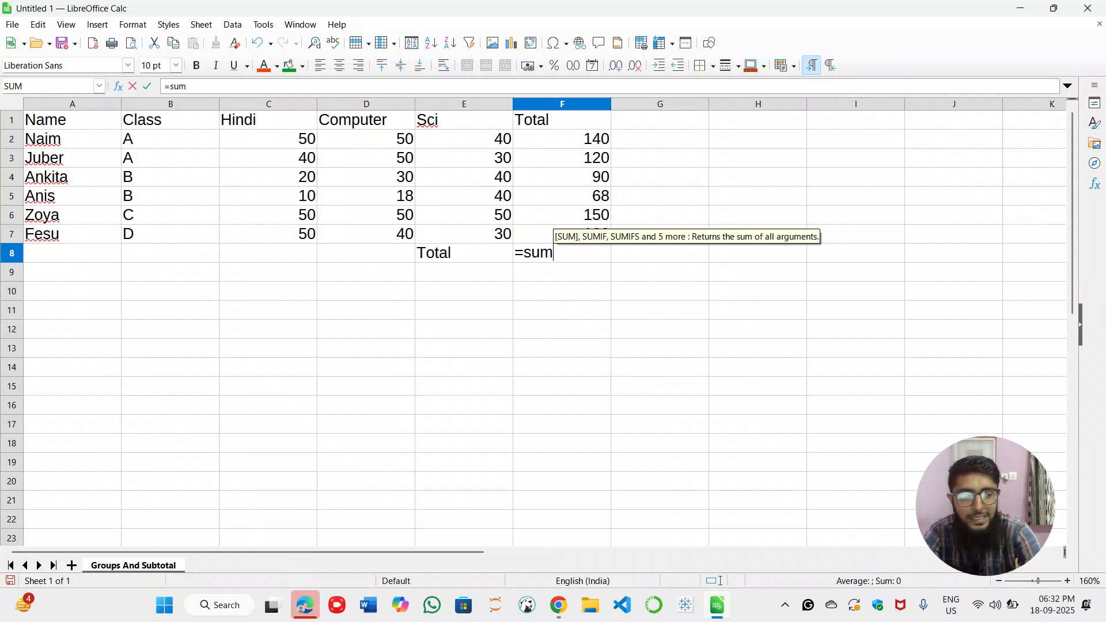
type("(")
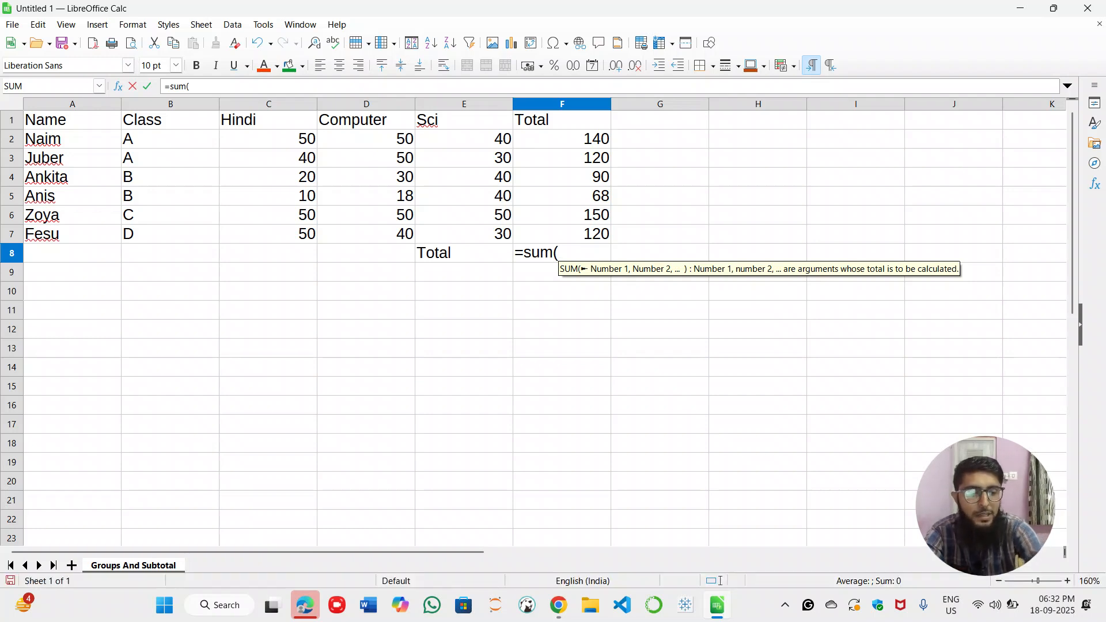
key("BackSpace")
key("BackSpace")
key("BackSpace")
key("BackSpace")
key("BackSpace")
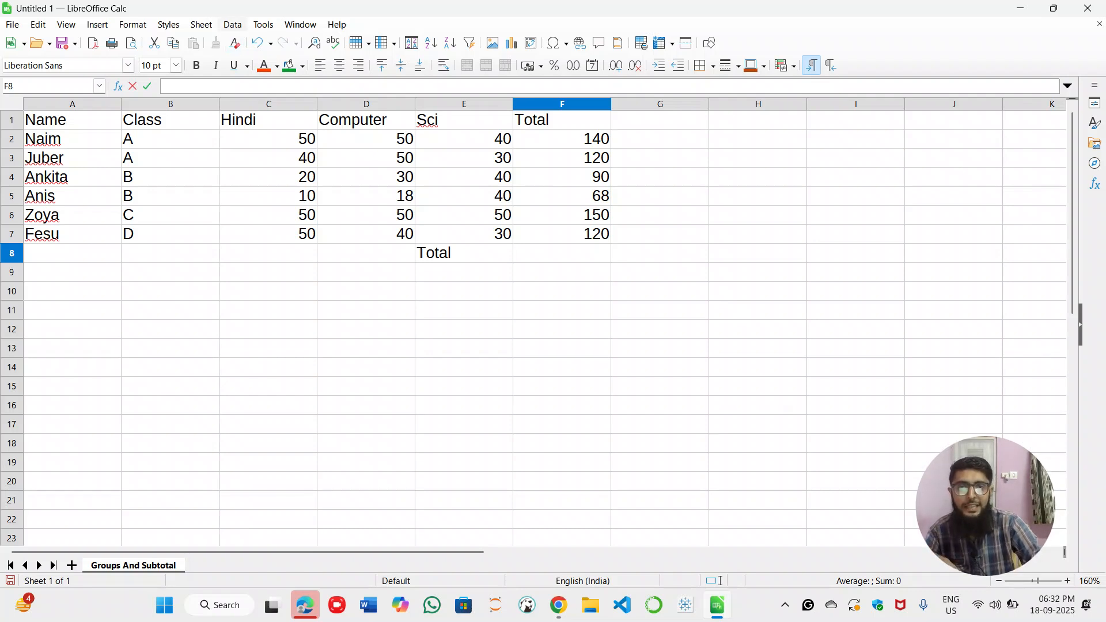
- Insert subtotals for the marks table, grouped by Name, applying Sum to the Name, Class and Total columns
left_click(233, 24)
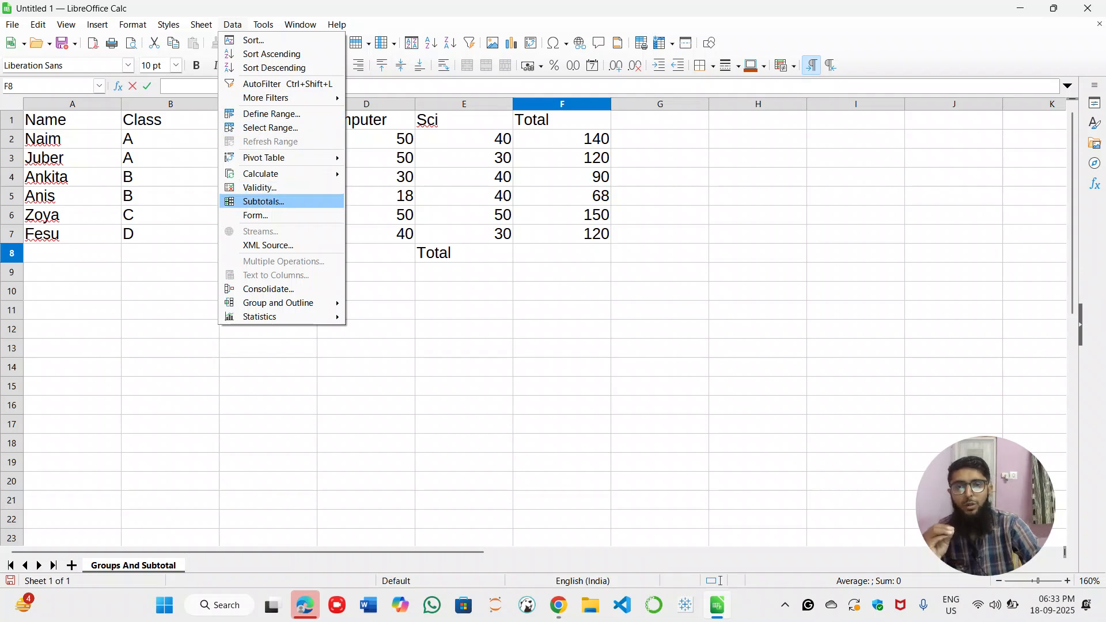
key("Return")
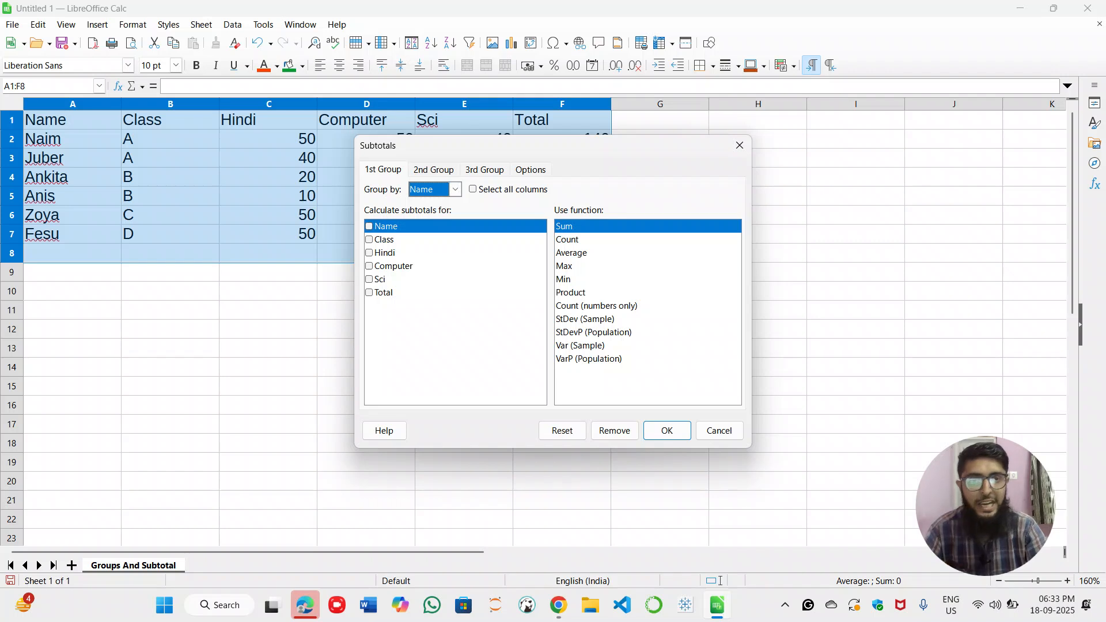
key("ctrl+Page_Down")
key("ctrl+Page_Down")
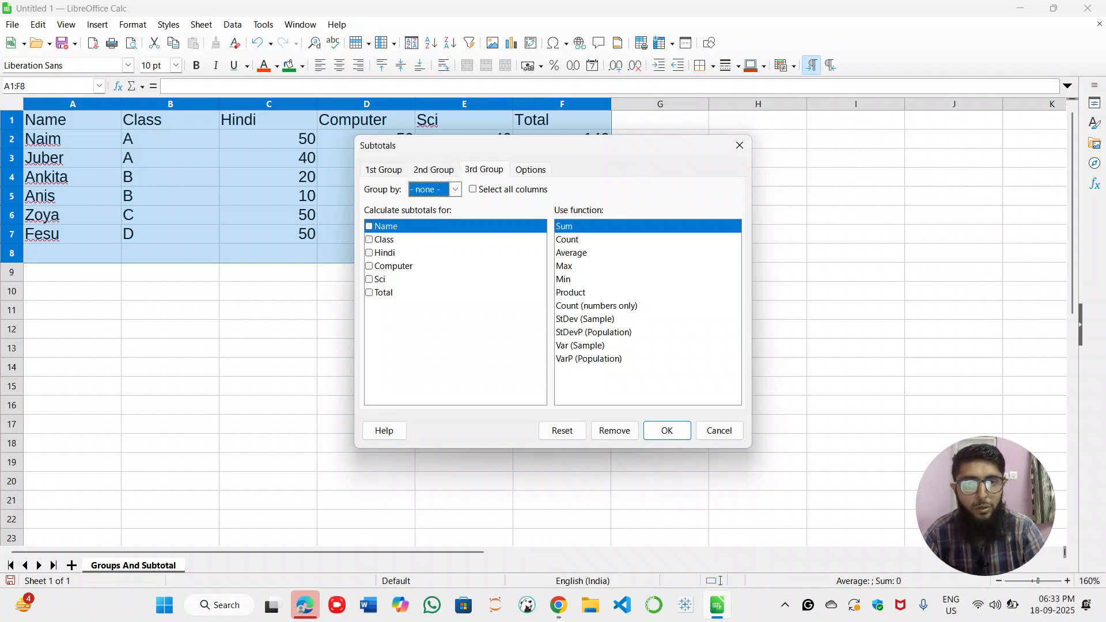
key("ctrl+Page_Down")
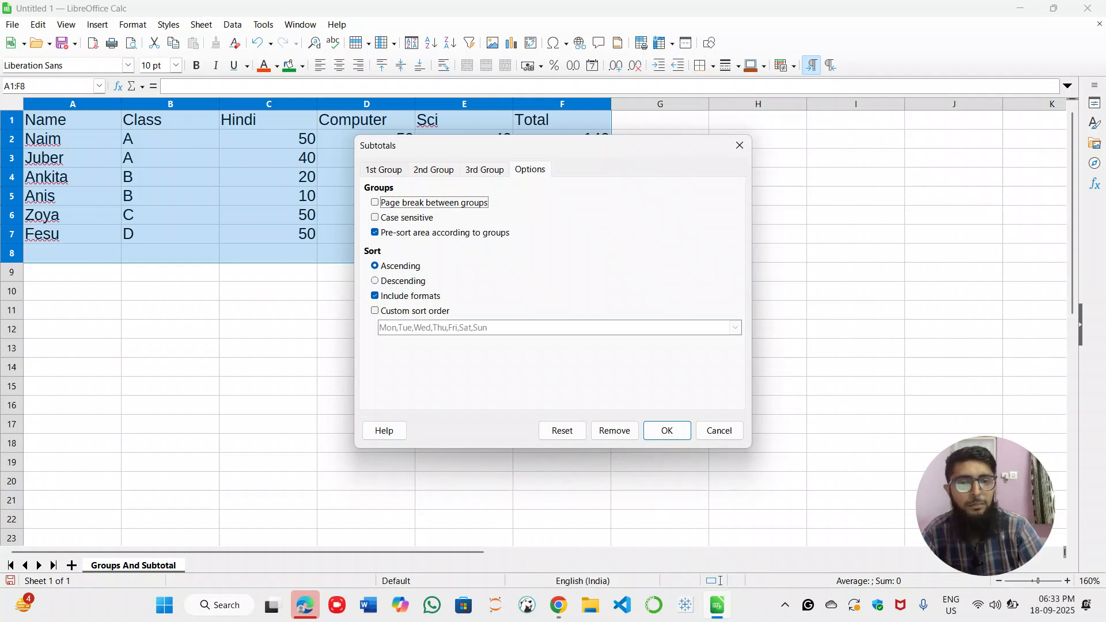
key("ctrl+Page_Down")
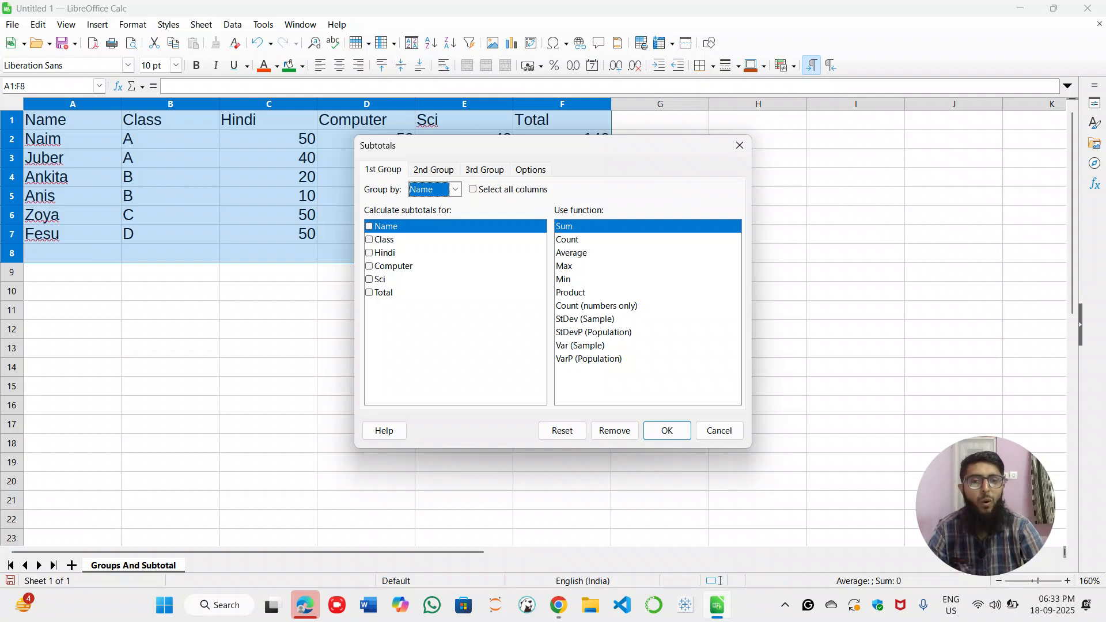
left_click(369, 226)
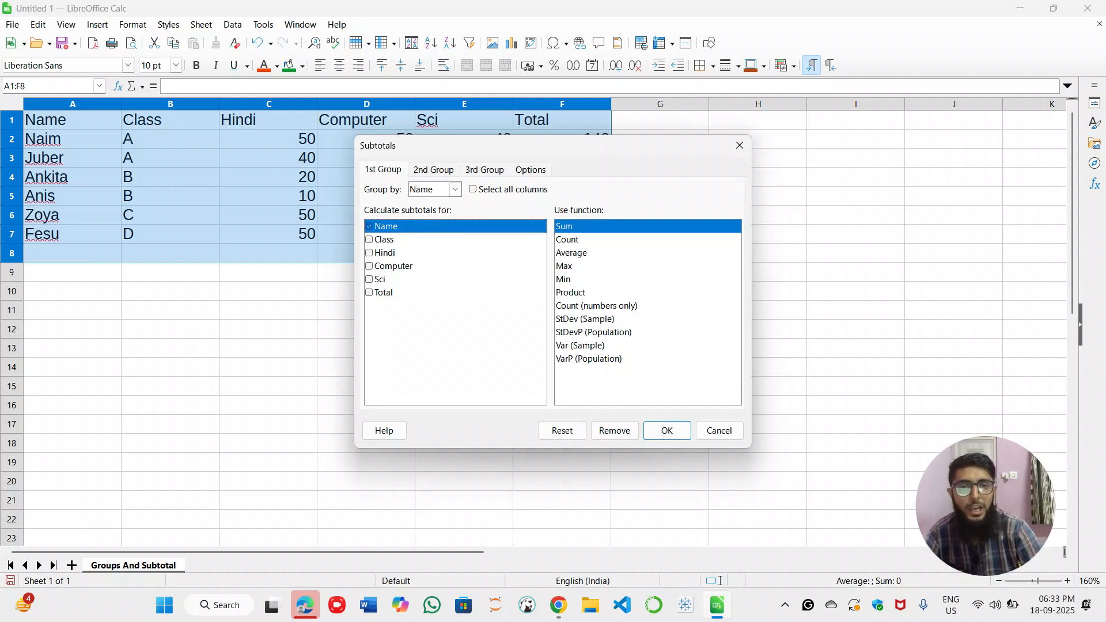
left_click(370, 239)
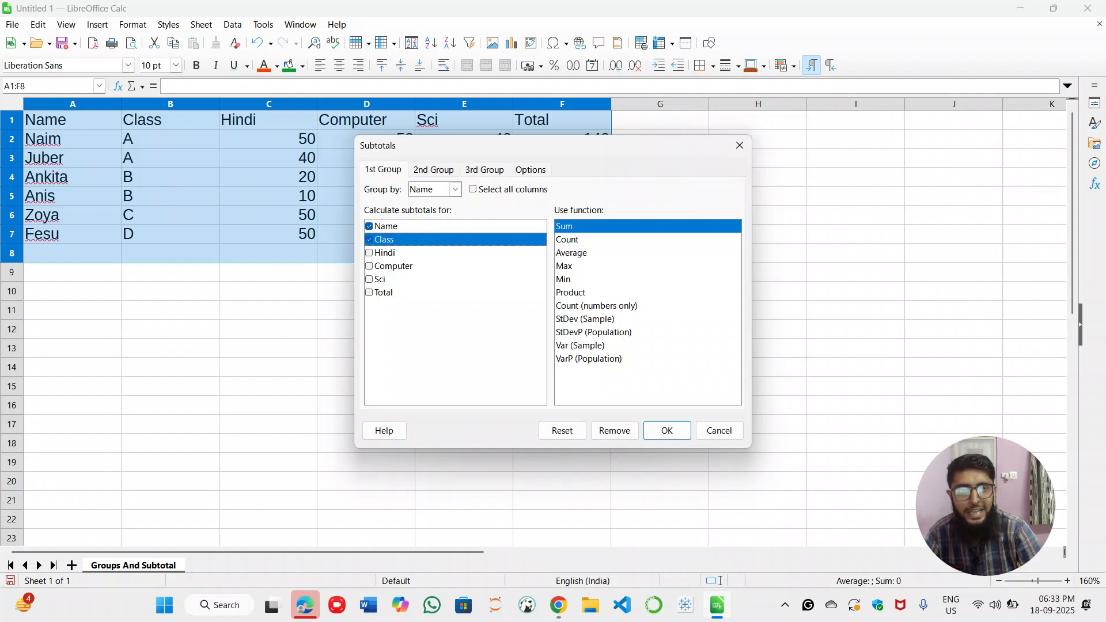
left_click(369, 292)
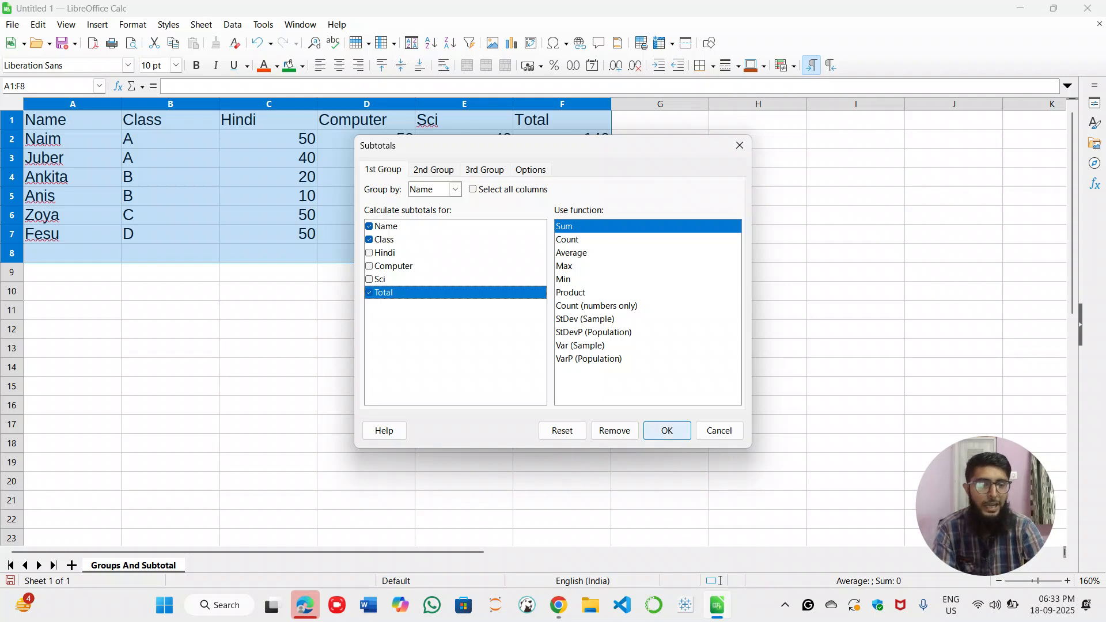
left_click(667, 431)
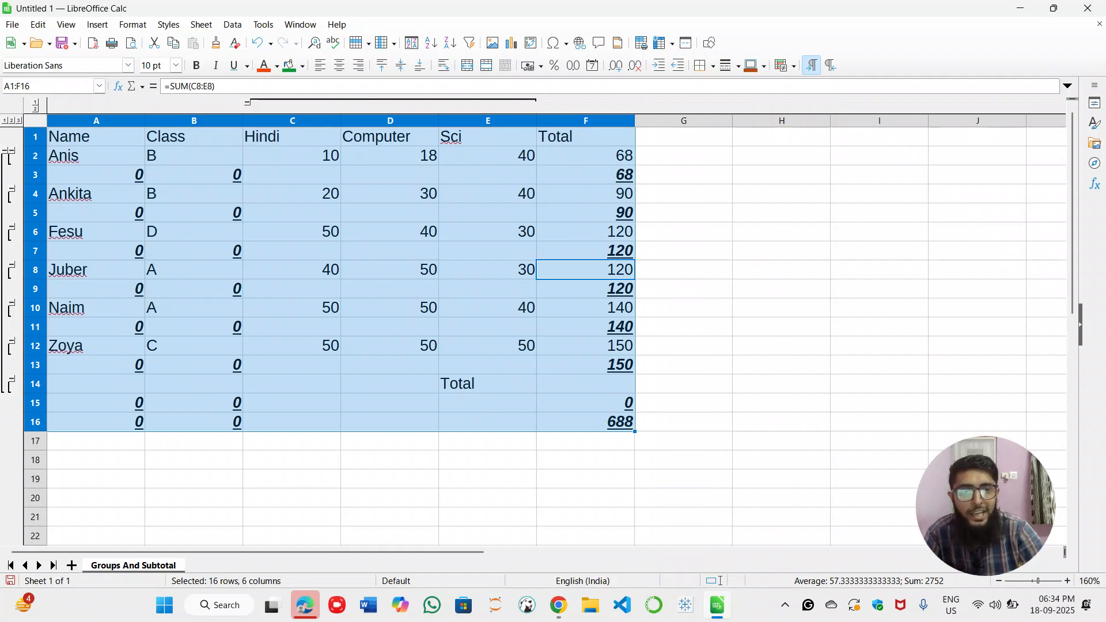
- Deselect the table and collapse the outline groups of rows 2, 4, 6, 12 and 14
left_click(683, 175)
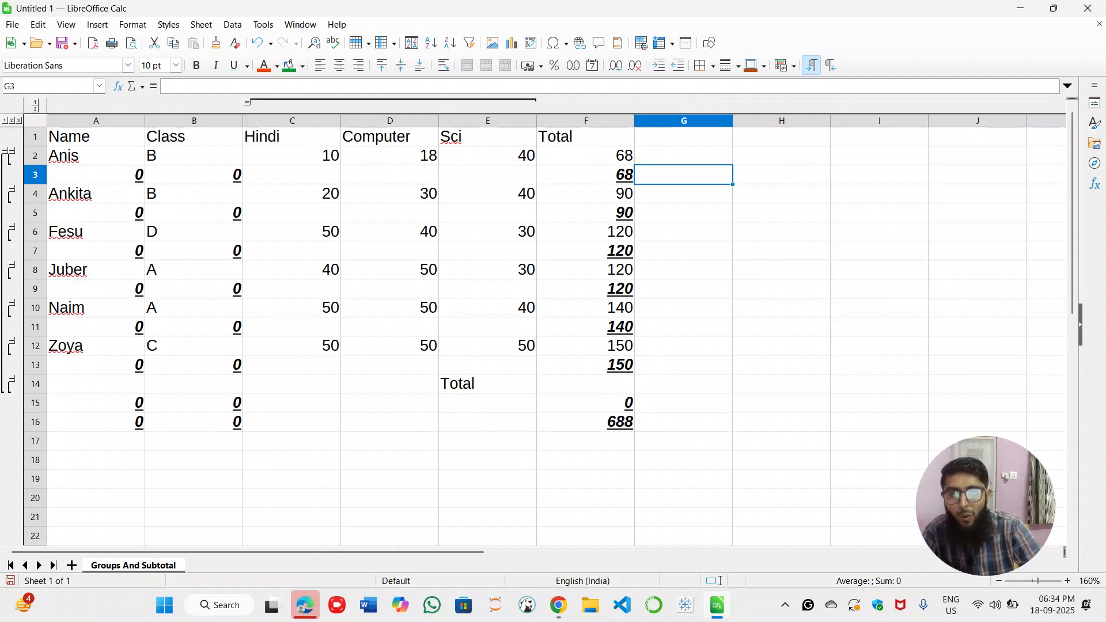
left_click(12, 151)
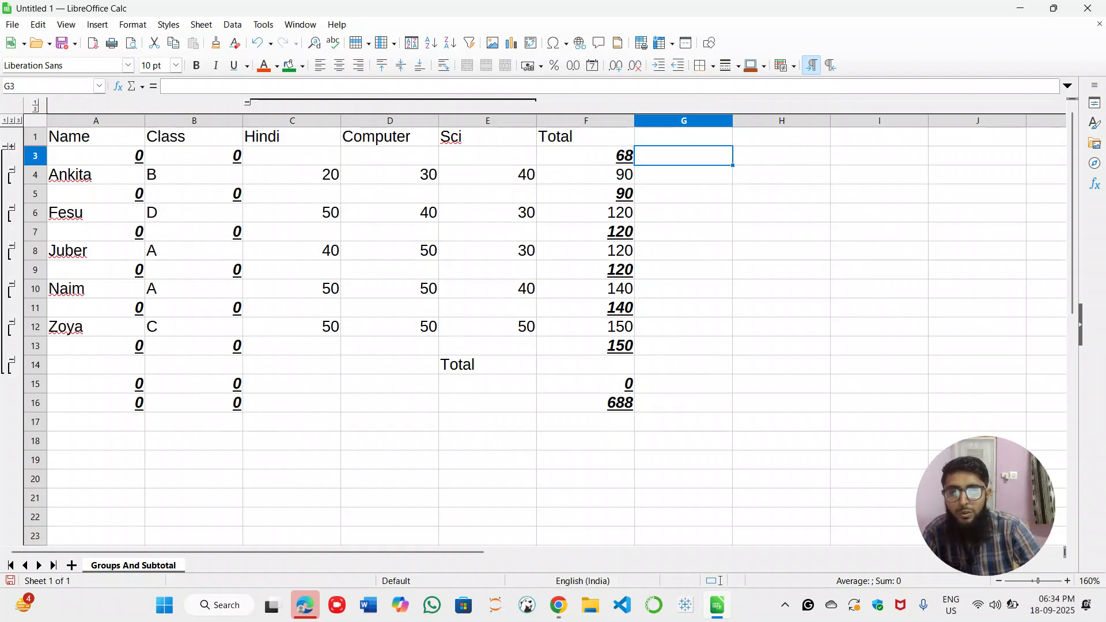
left_click(11, 168)
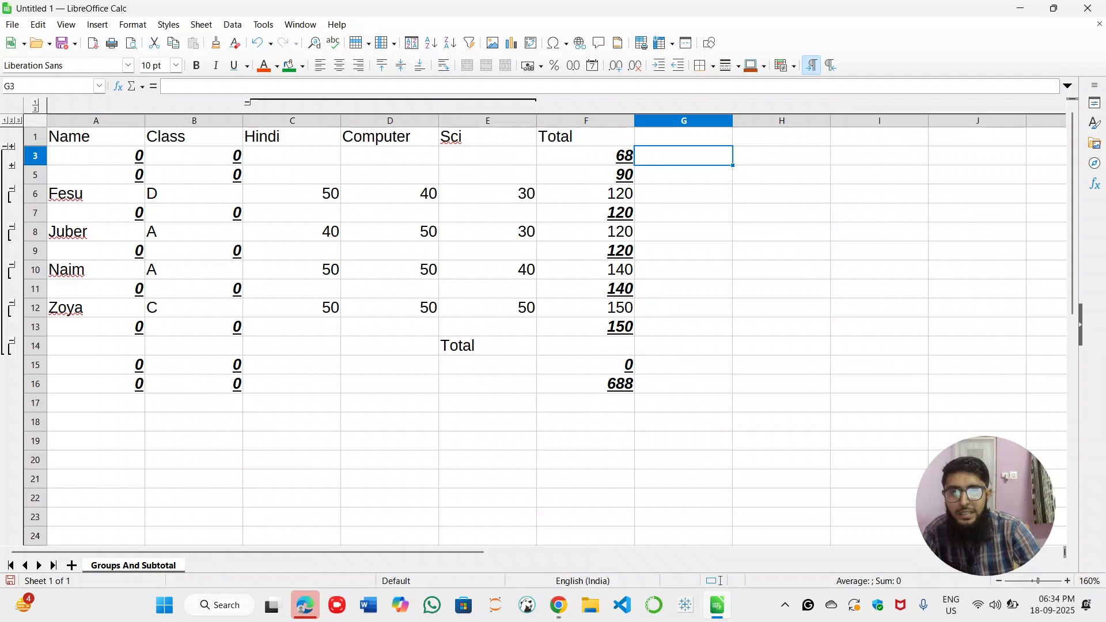
left_click(12, 189)
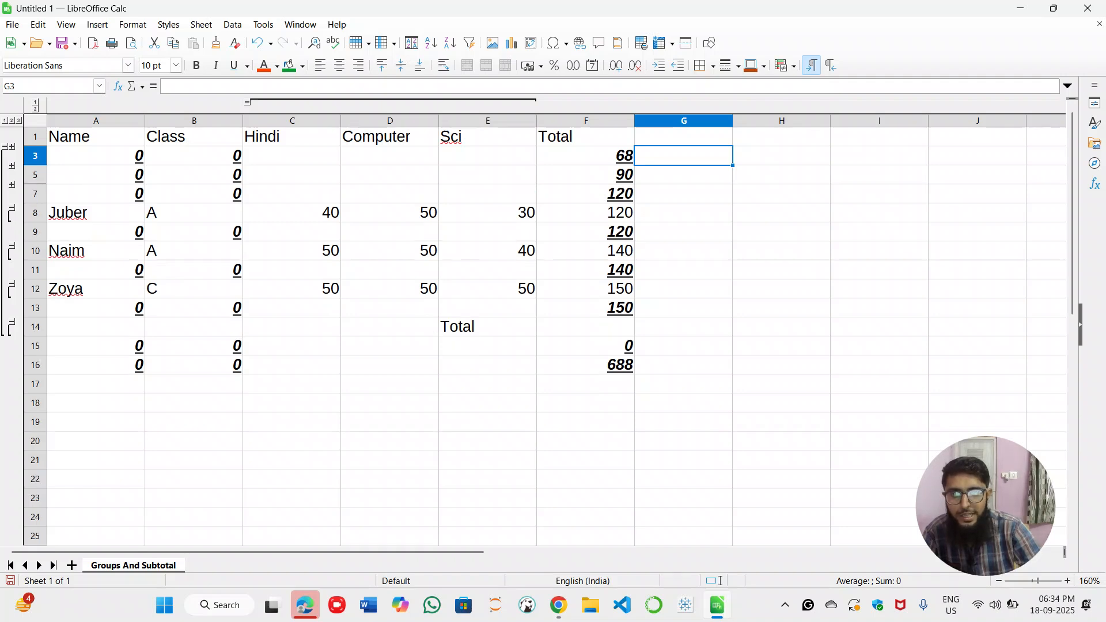
left_click(12, 283)
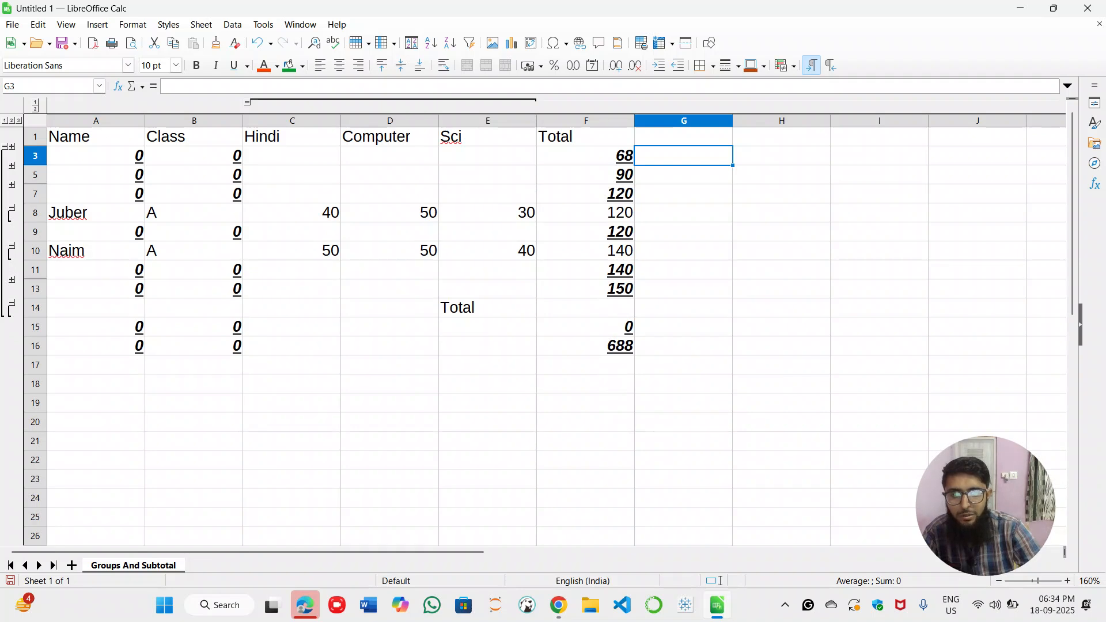
left_click(11, 302)
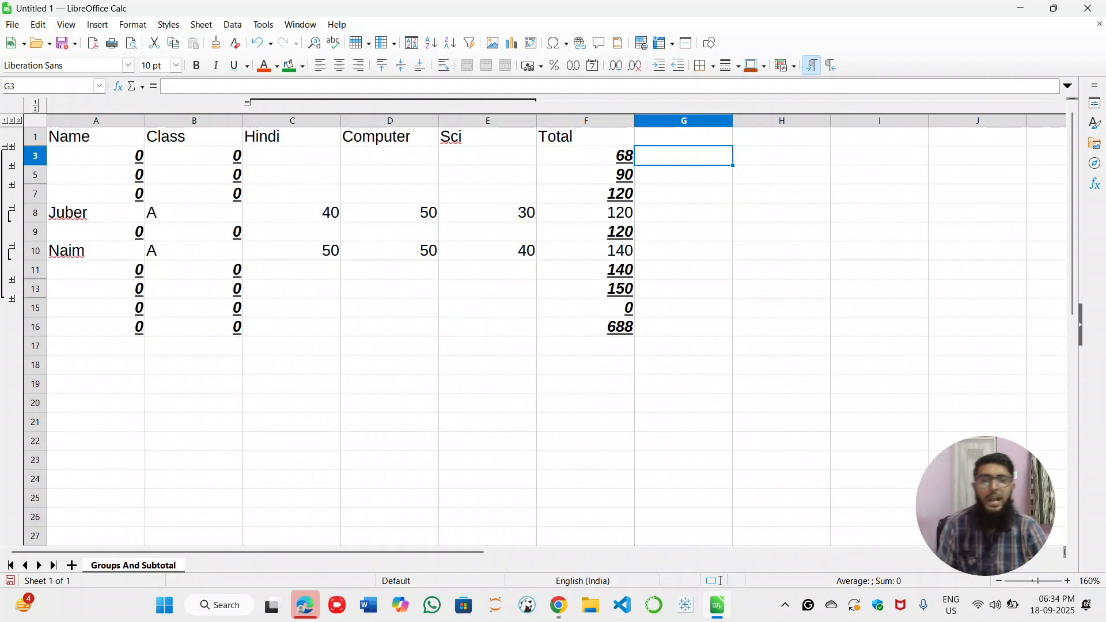